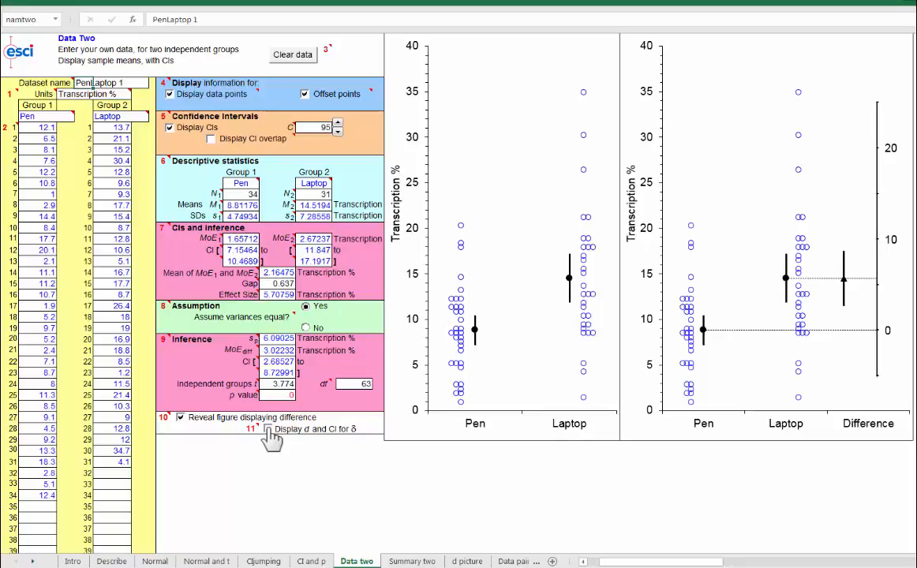
Step: Display Cohen's d for the Pen and Laptop data and calculate the confidence interval for δ
left_click(267, 430)
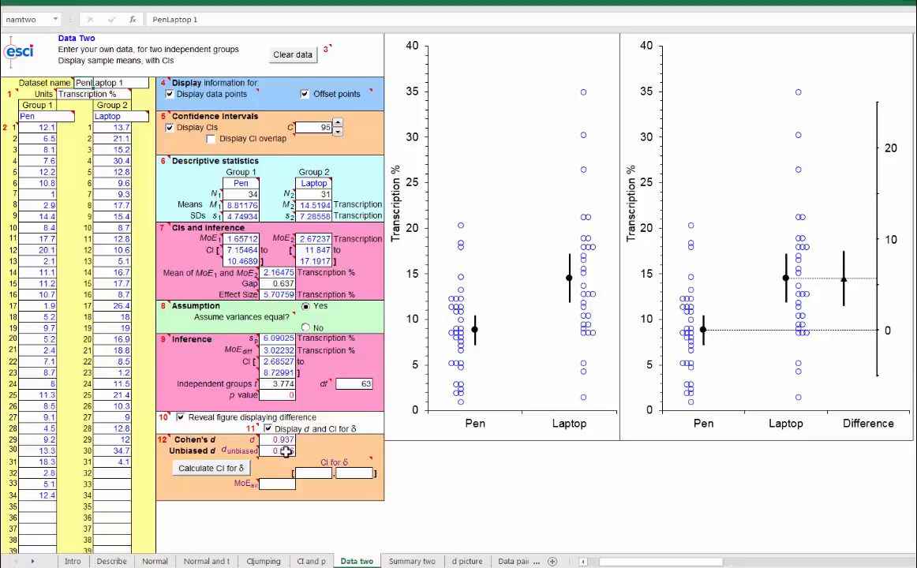
left_click(208, 469)
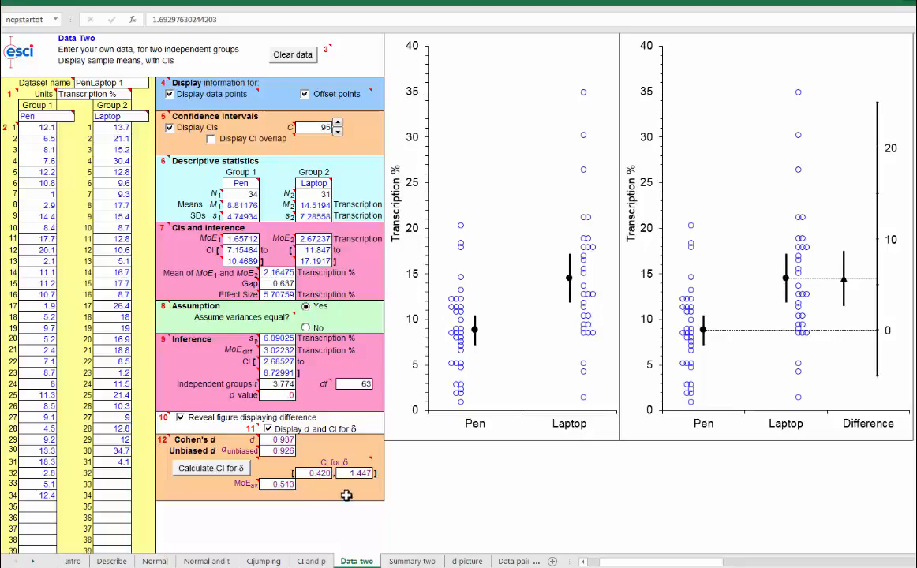
mouse_move(350, 468)
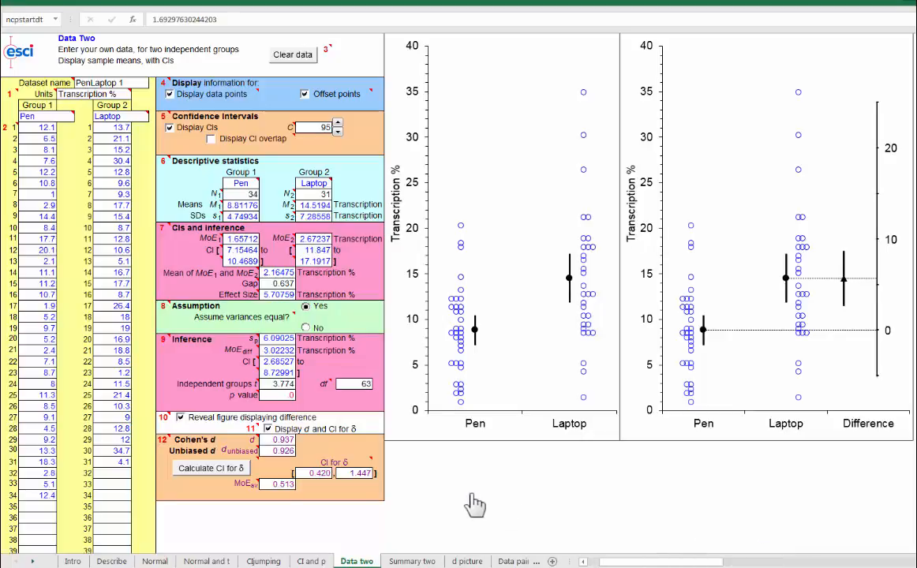
Step: On the Summary two sheet, reveal the difference figure, display d, and calculate the confidence interval on δ
left_click(410, 561)
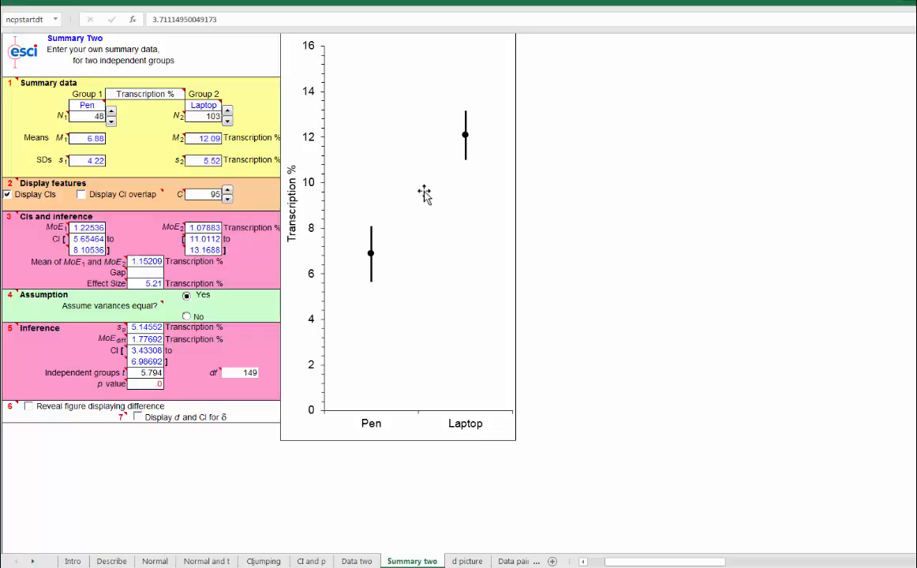
mouse_move(373, 259)
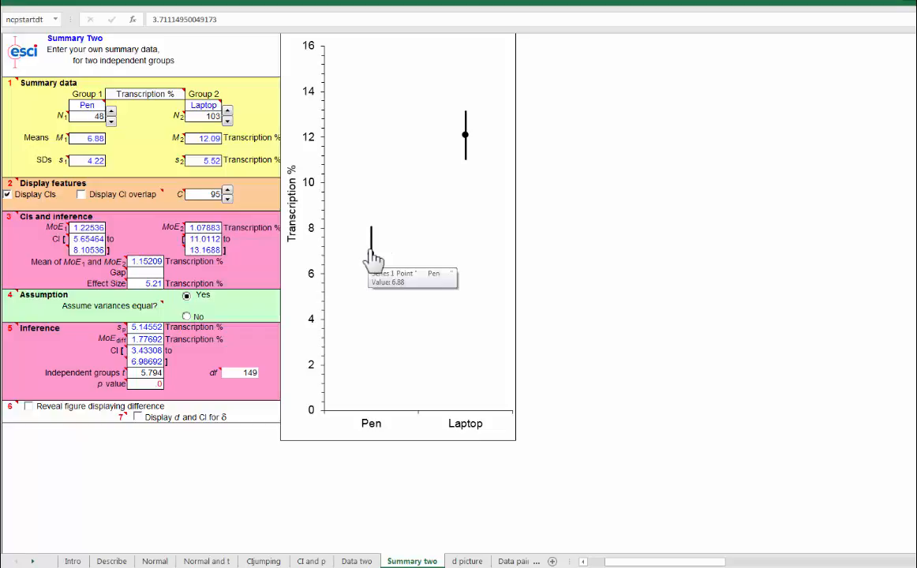
left_click(28, 406)
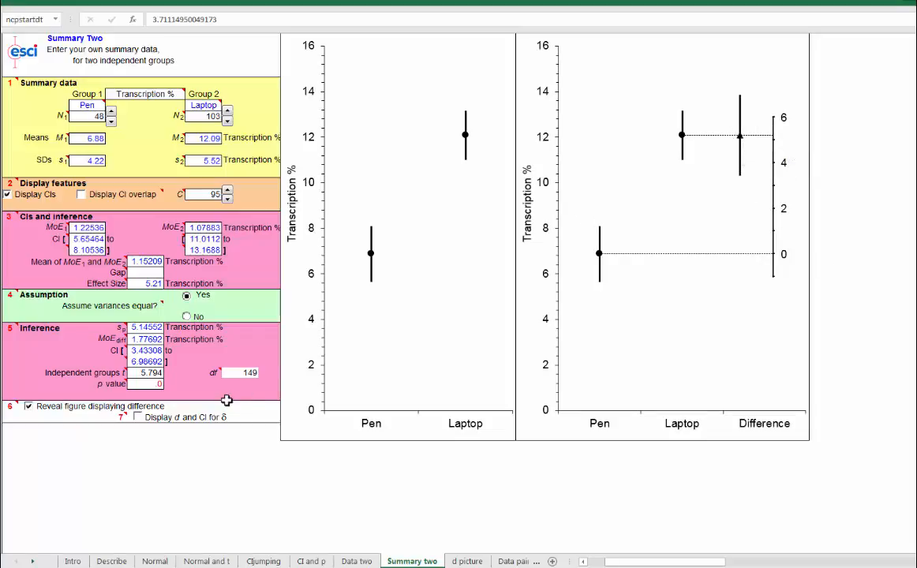
left_click(137, 417)
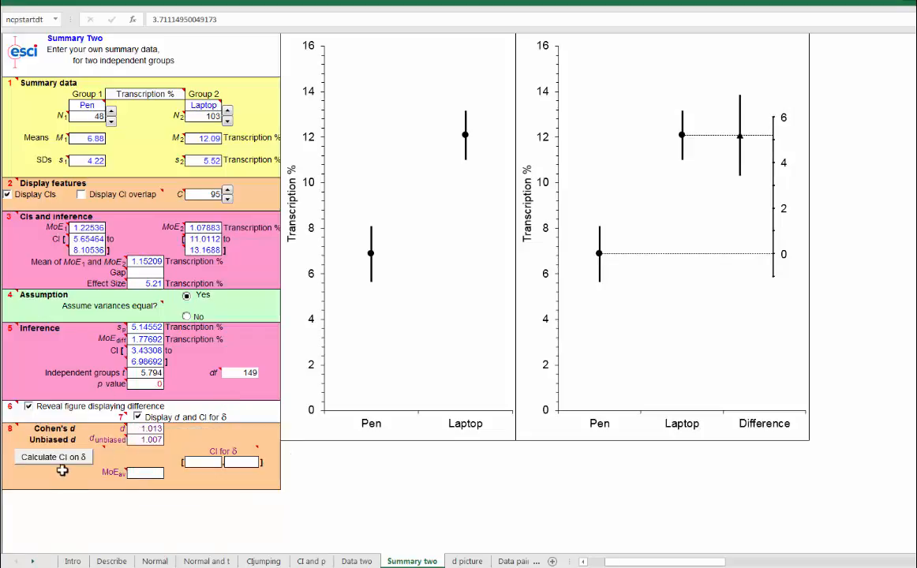
left_click(61, 463)
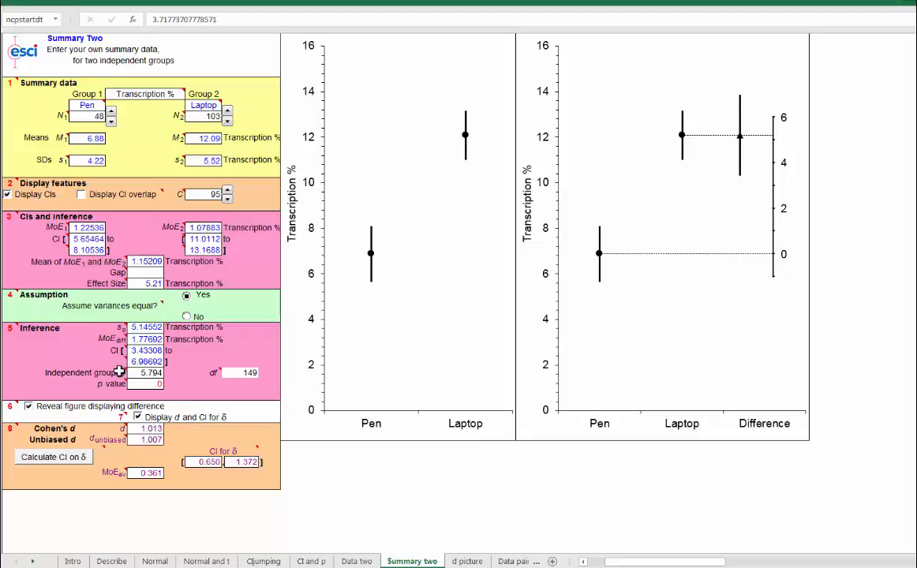
mouse_move(119, 371)
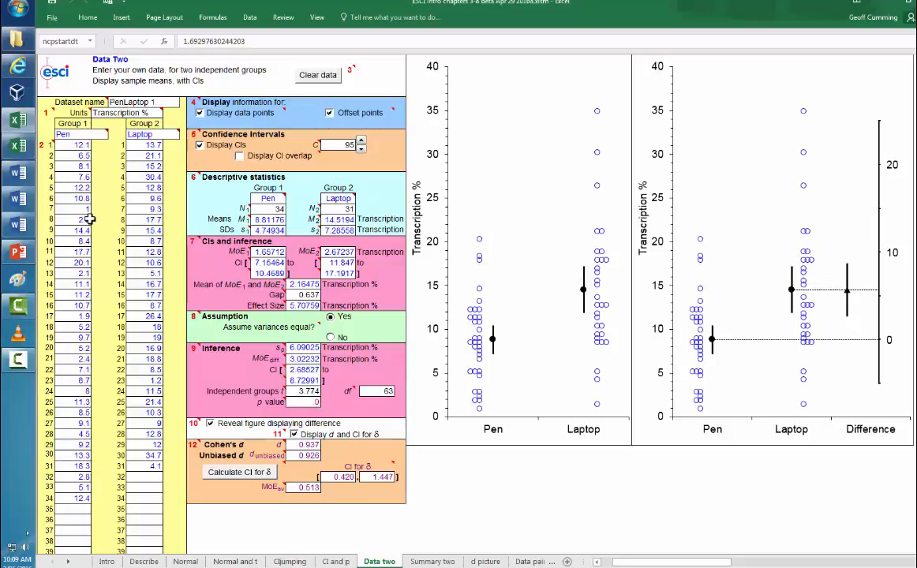
Step: Clear the Pen and Laptop dataset from Data two and copy the Babies Low values, J3:J39, from the anchor_estimate sheet of the exercises workbook
left_click(318, 75)
left_click(476, 330)
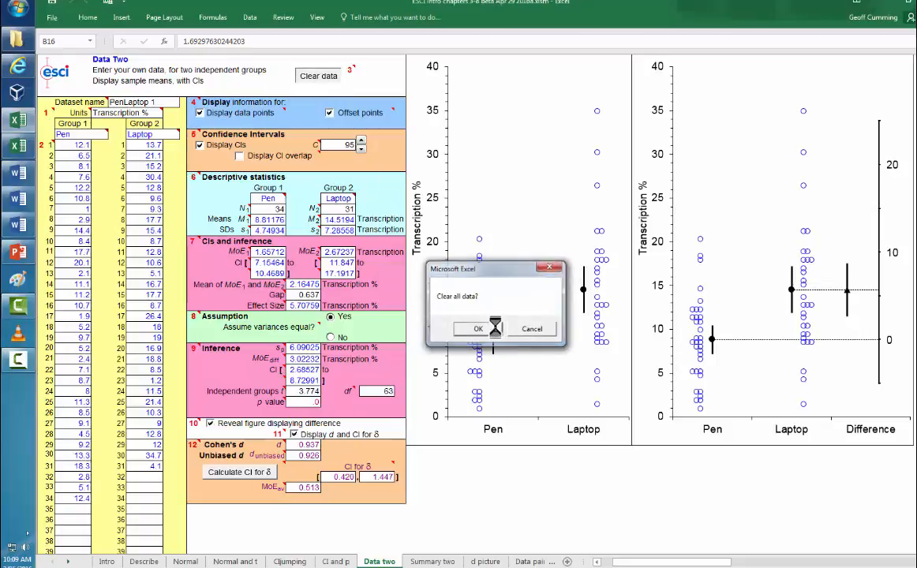
left_click(22, 146)
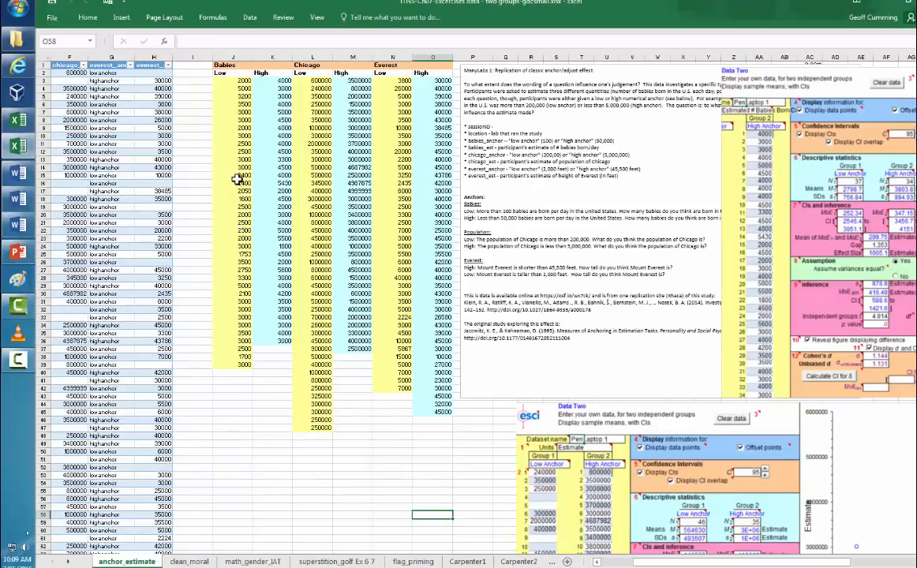
left_click(227, 80)
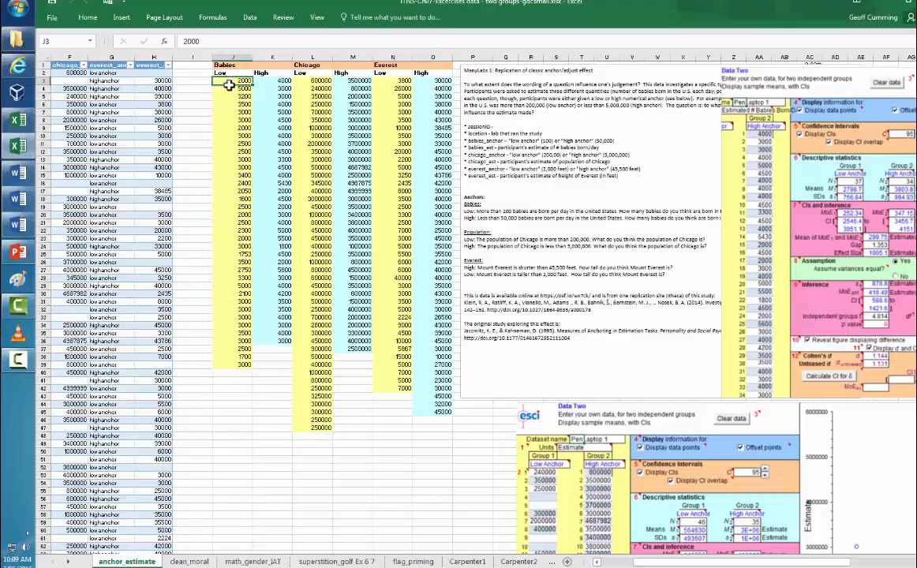
left_click_drag(228, 83, 229, 364)
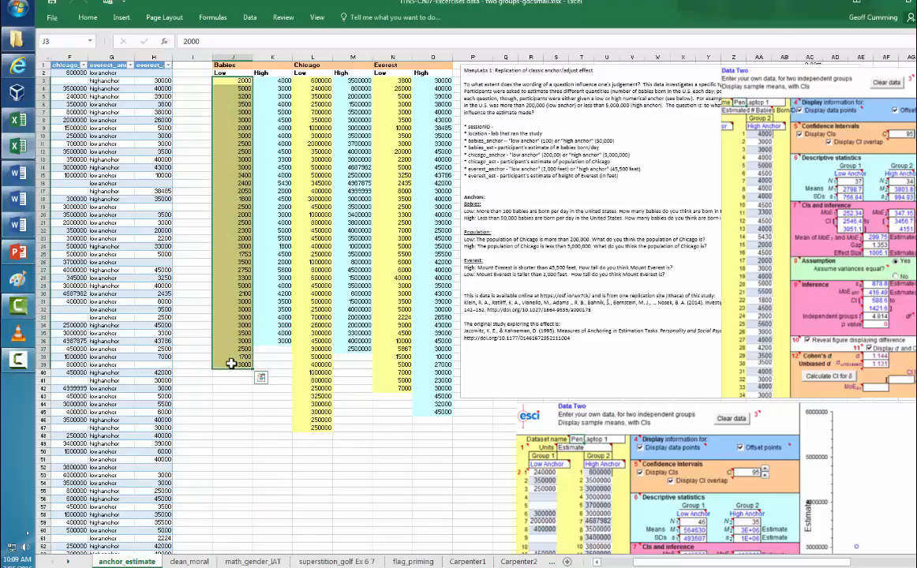
key("ctrl+c")
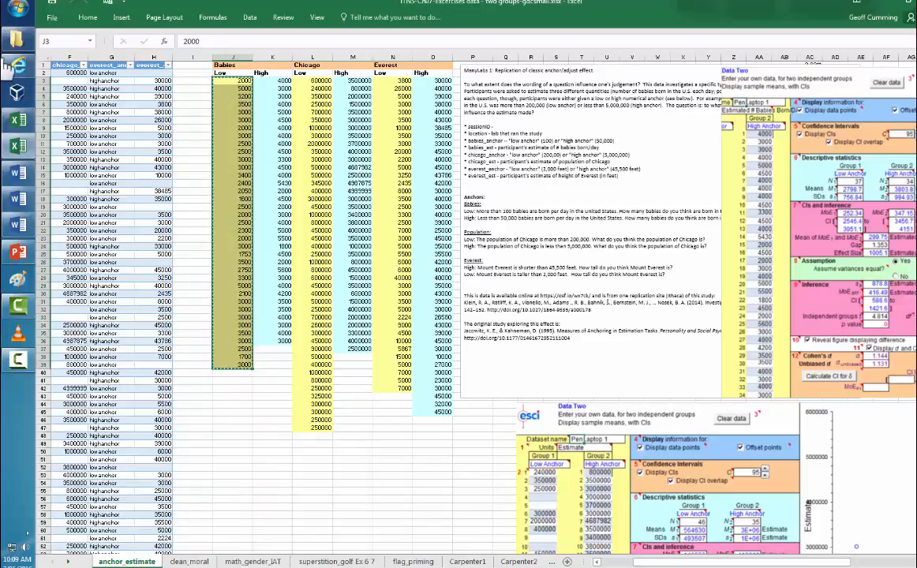
Step: Paste the copied Babies Low data as values only into the Group 1 column of the ESCI Data two sheet
left_click(17, 119)
left_click(103, 150)
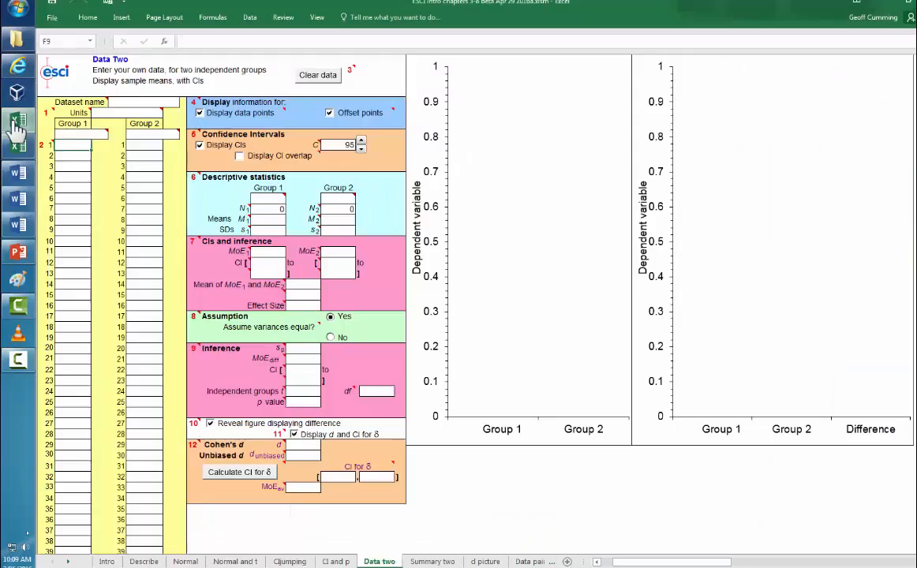
left_click(66, 145)
right_click(66, 146)
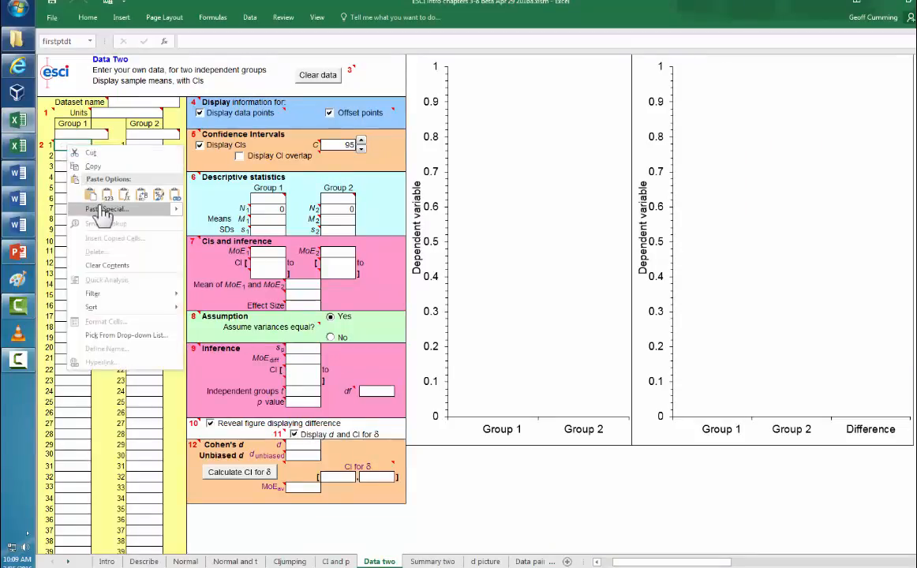
mouse_move(107, 209)
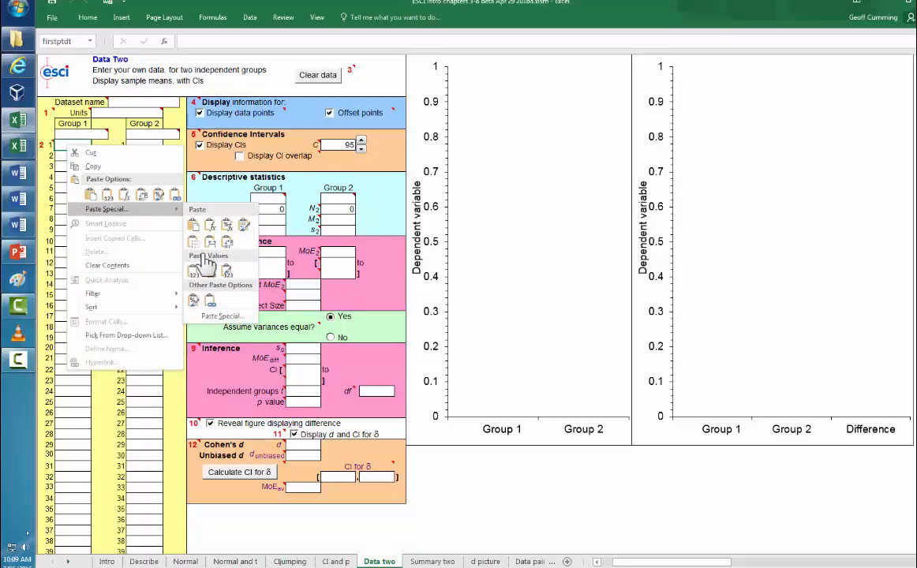
left_click(194, 270)
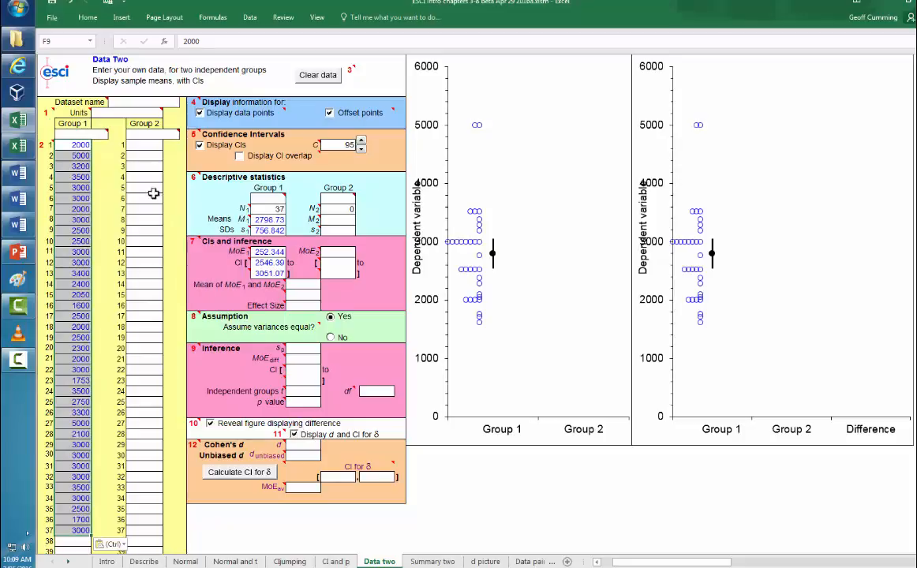
Step: Copy the Babies High values, K3:K36, from the exercises workbook and paste them as values only into the Group 2 column of Data two
left_click(18, 146)
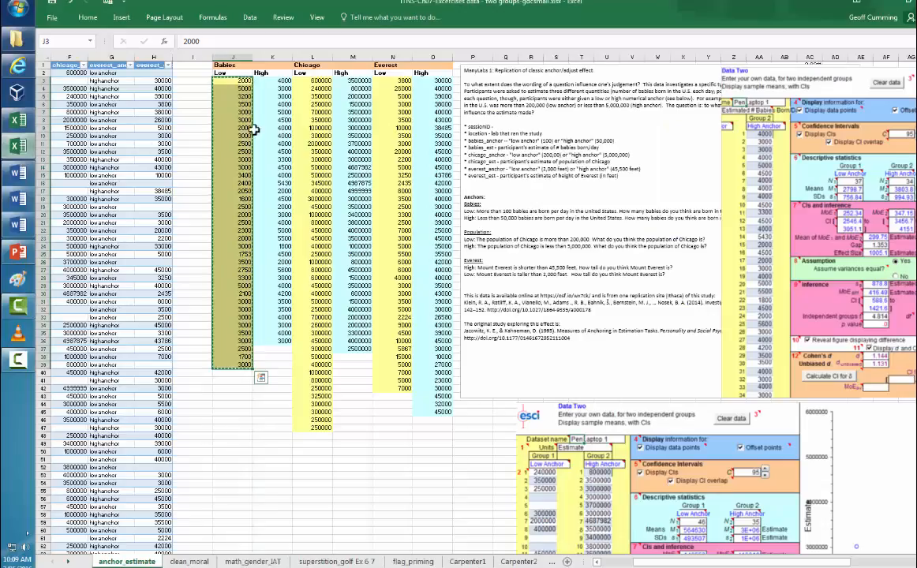
left_click_drag(262, 81, 280, 341)
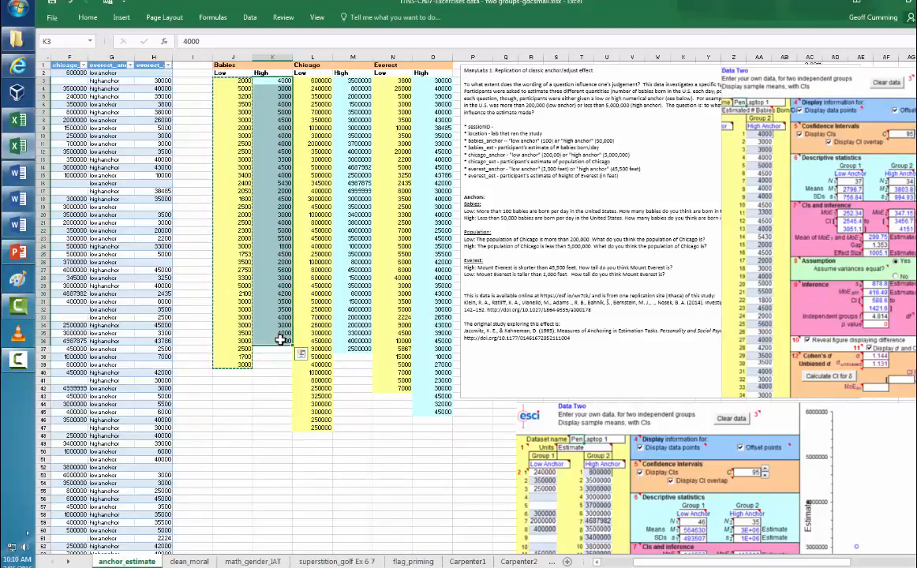
key("ctrl+c")
left_click(19, 119)
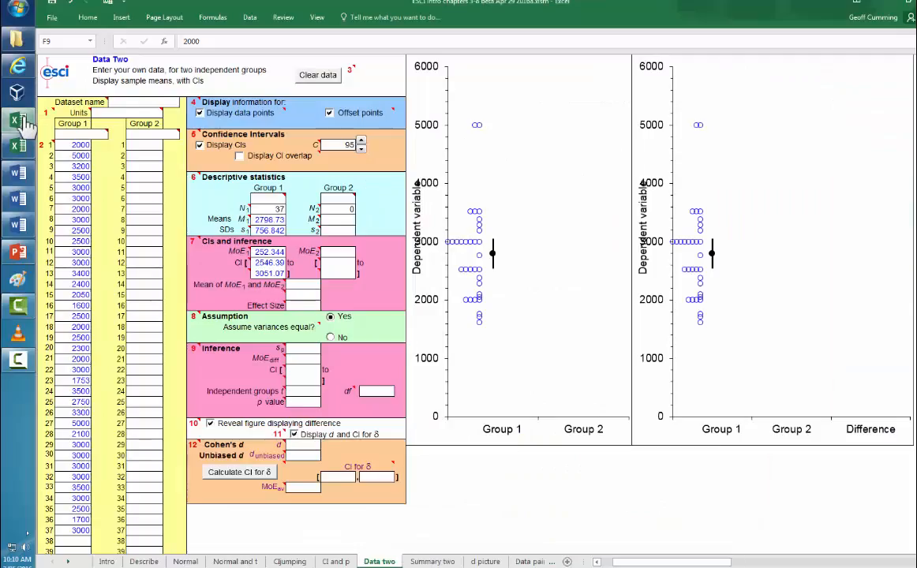
right_click(146, 148)
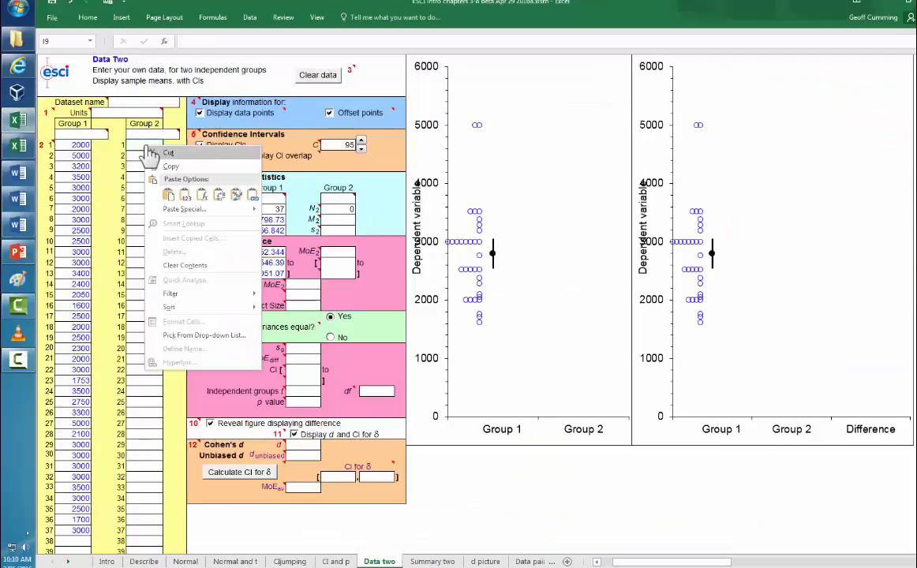
mouse_move(189, 208)
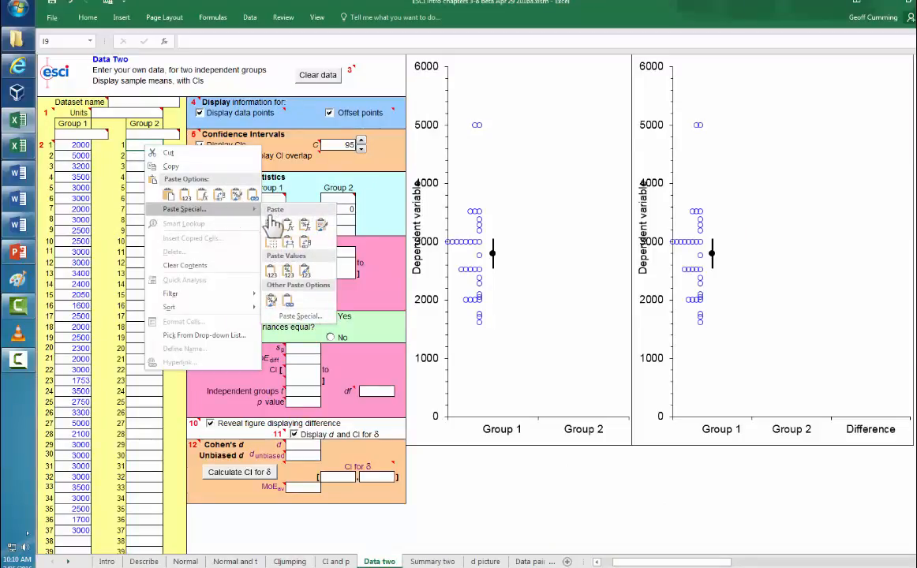
left_click(271, 272)
left_click(271, 272)
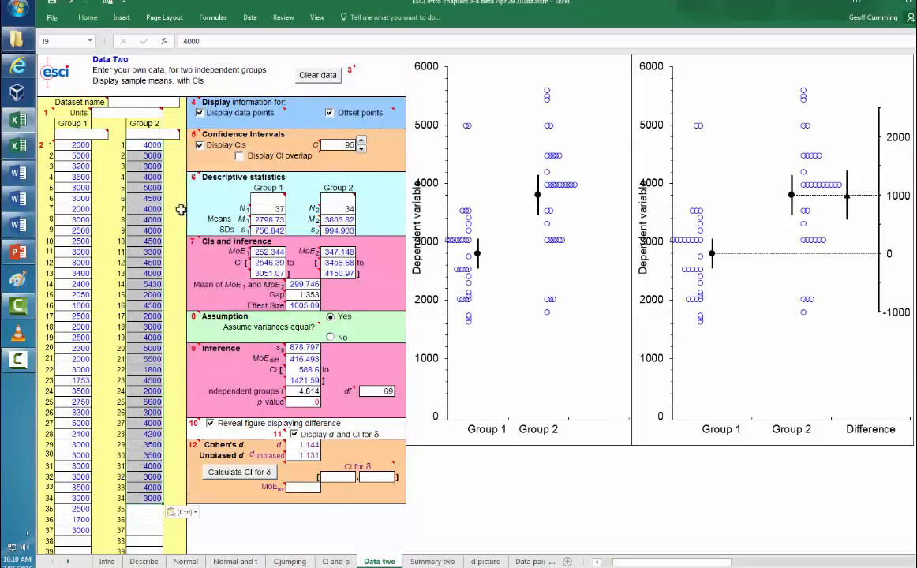
Step: Label Group 1 as Low and Group 2 as High, and calculate the confidence interval for δ
left_click(73, 134)
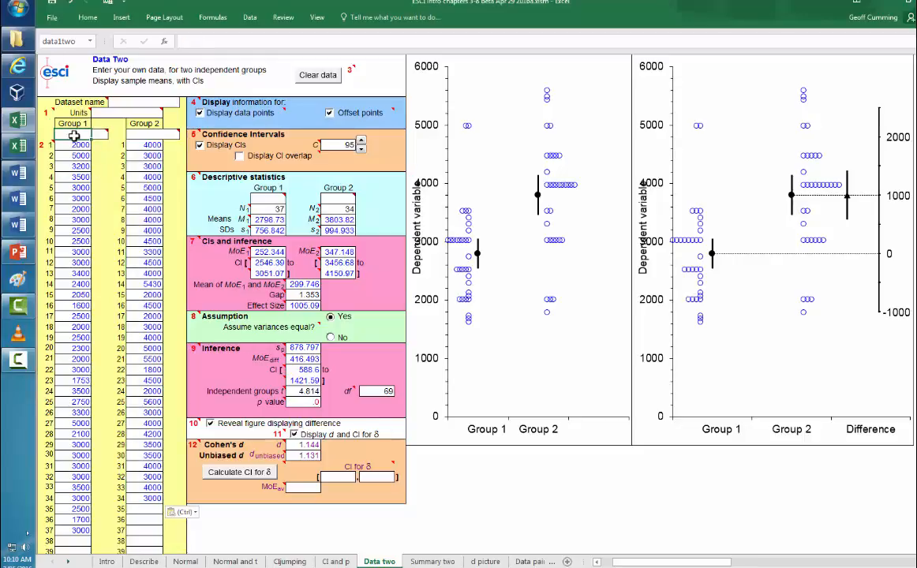
type("L")
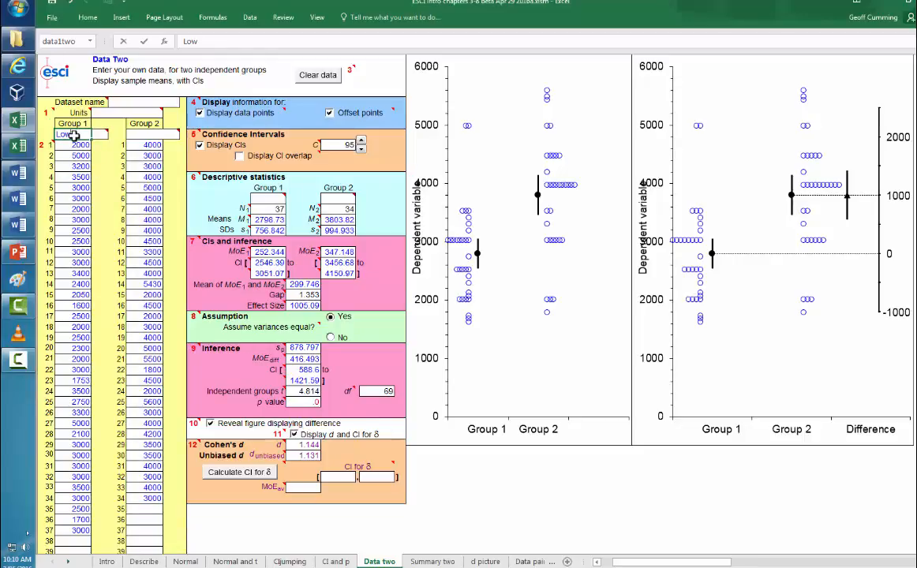
type("ow")
key("Return")
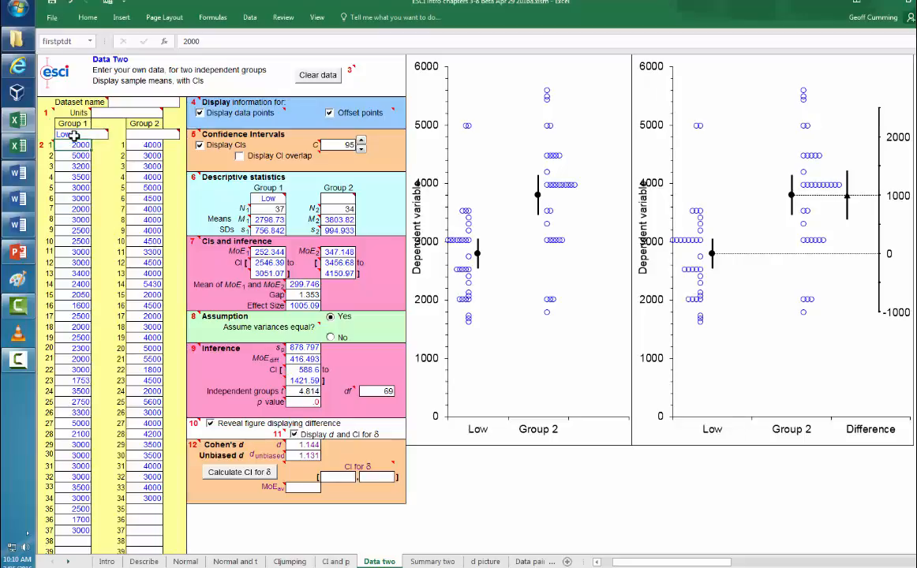
left_click(141, 136)
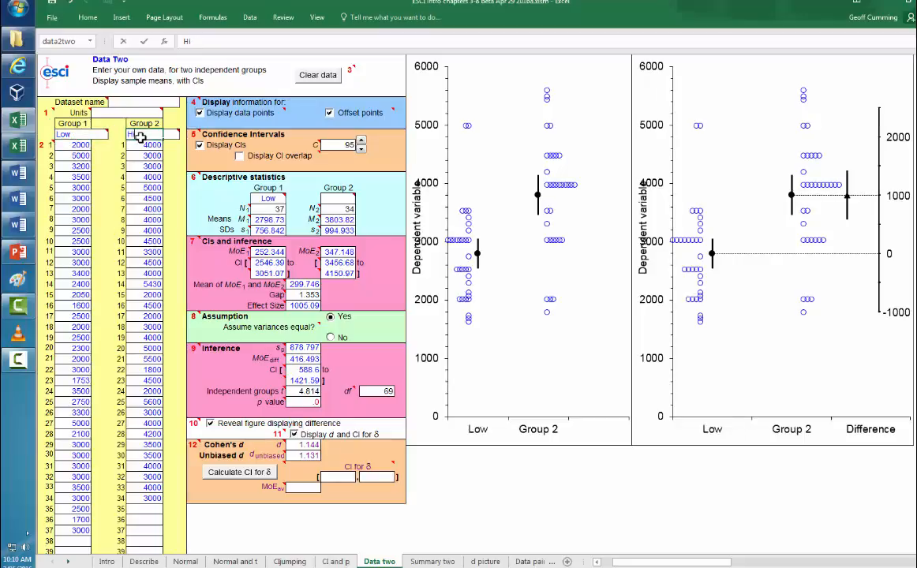
key("Return")
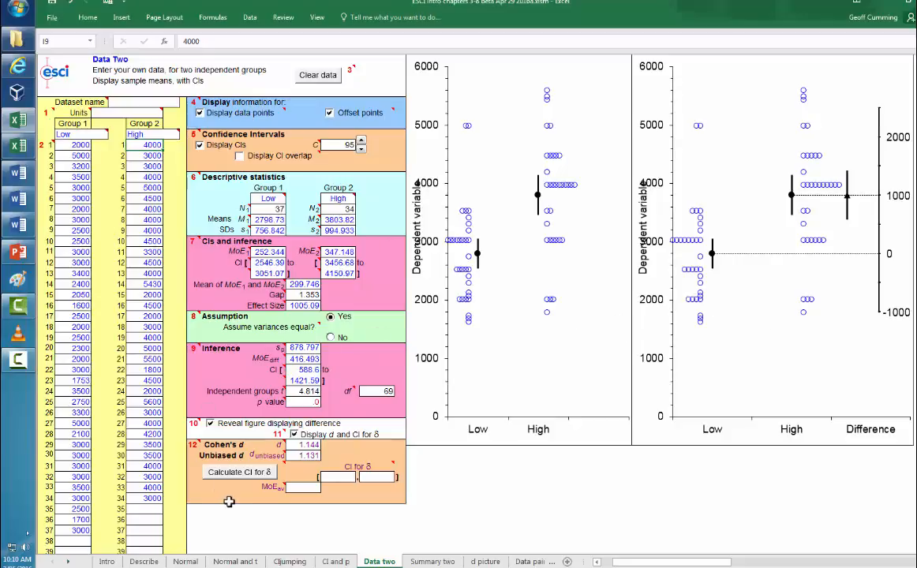
left_click(237, 474)
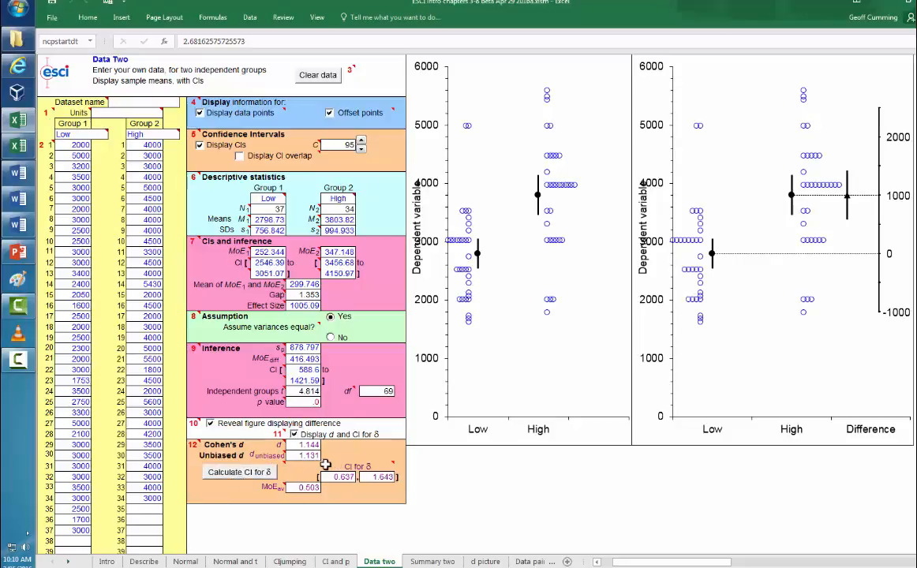
mouse_move(283, 458)
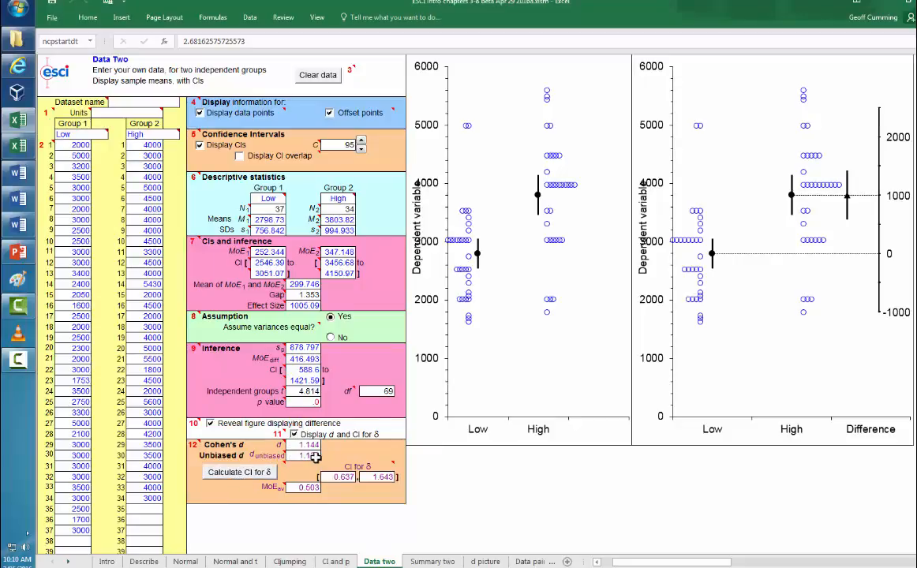